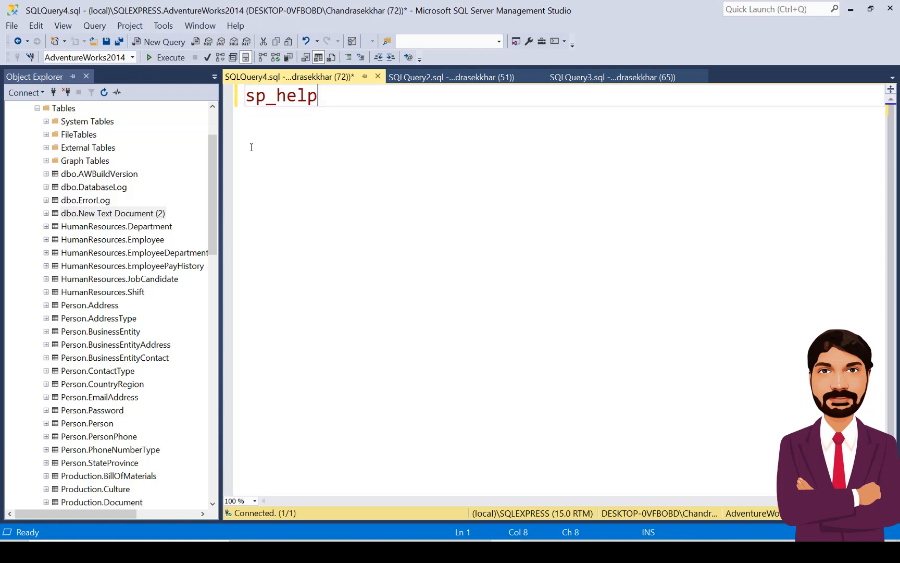
Step: Run the sp_help stored procedure on the AdventureWorks2014 database
left_click_drag(326, 102, 245, 97)
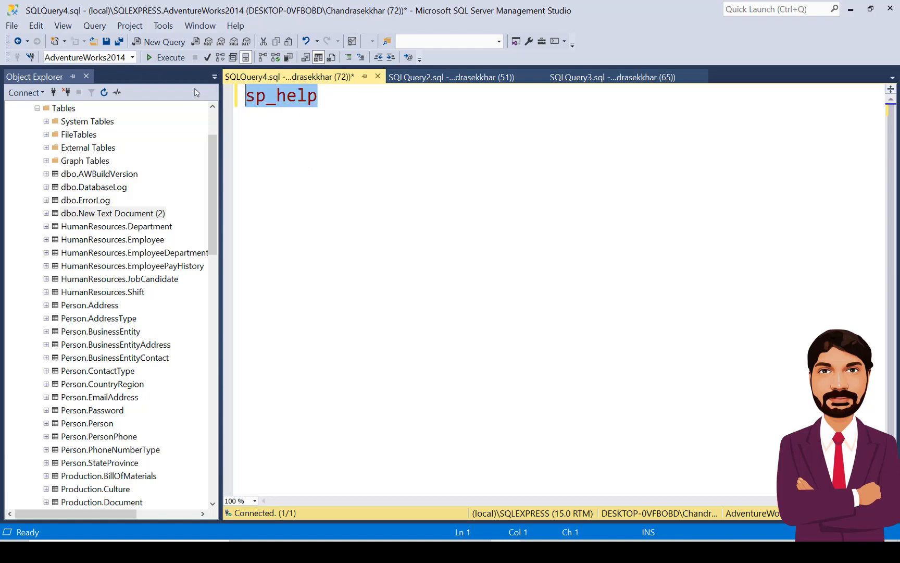
left_click(165, 57)
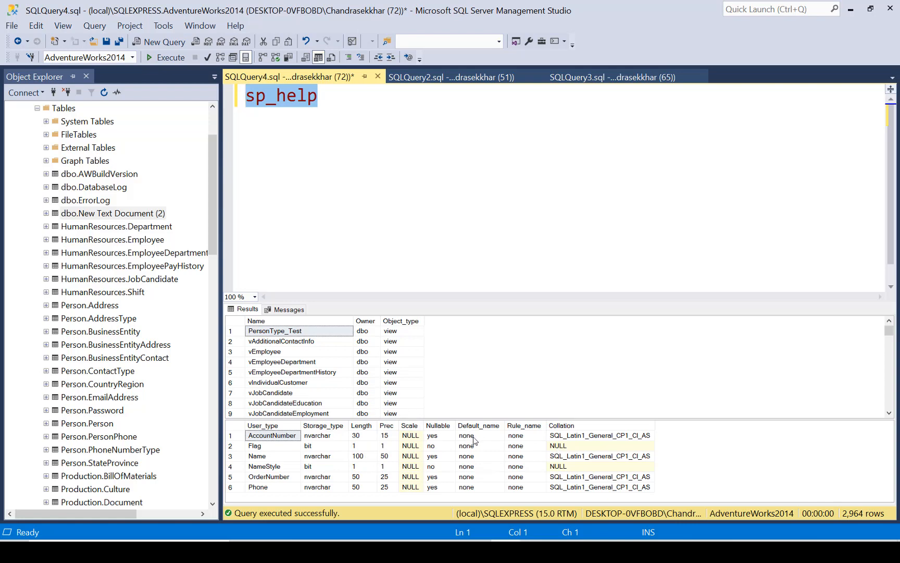
left_click(345, 111)
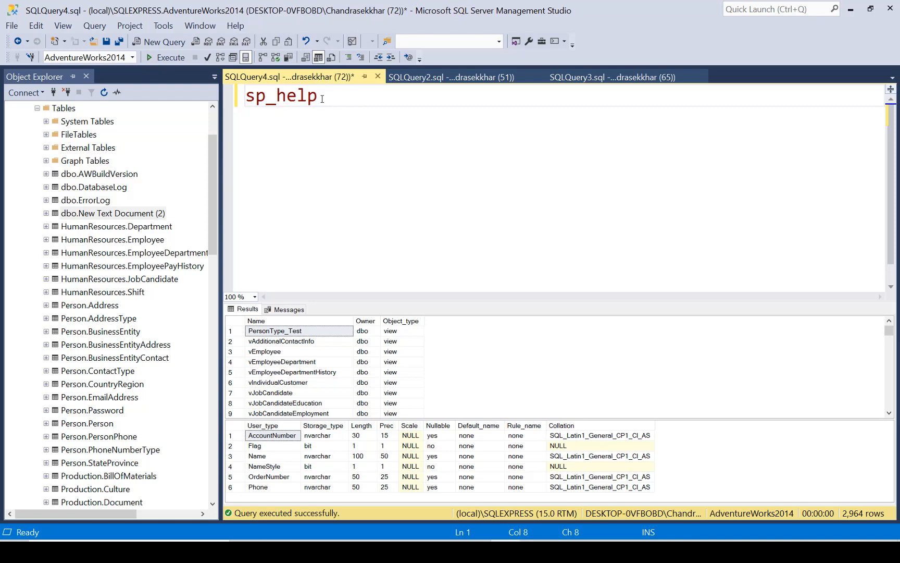
left_click_drag(322, 99, 211, 99)
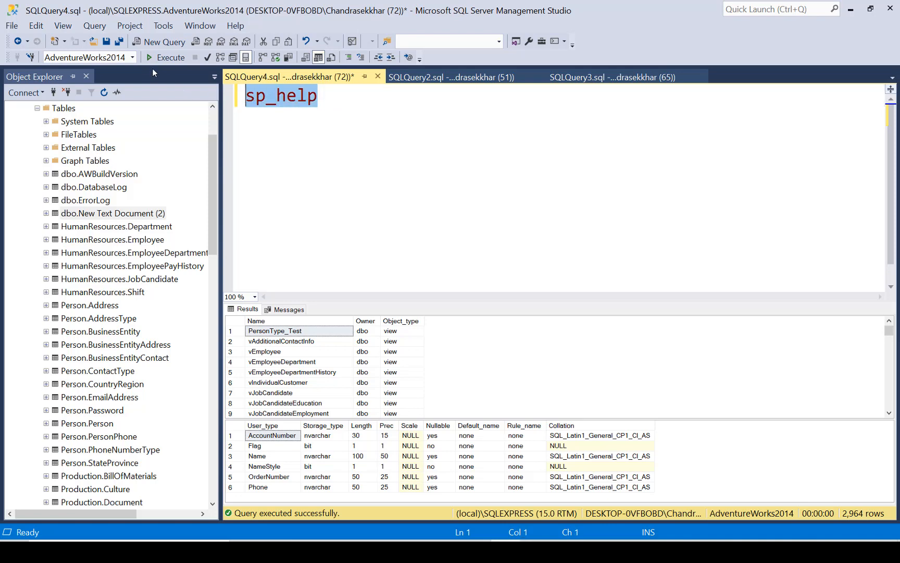
left_click(152, 61)
Step: Clear the sp_help statement from the query editor
left_click(331, 101)
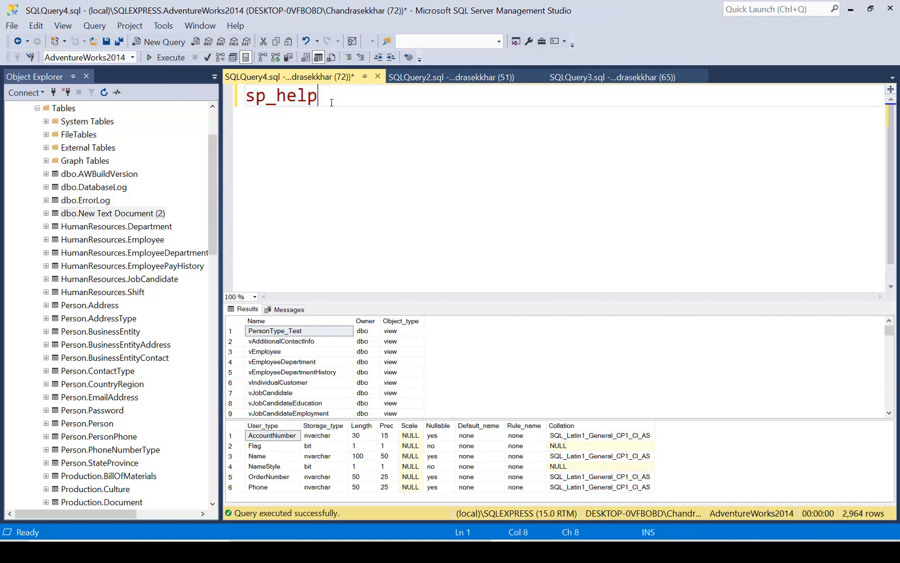
left_click_drag(331, 101, 225, 106)
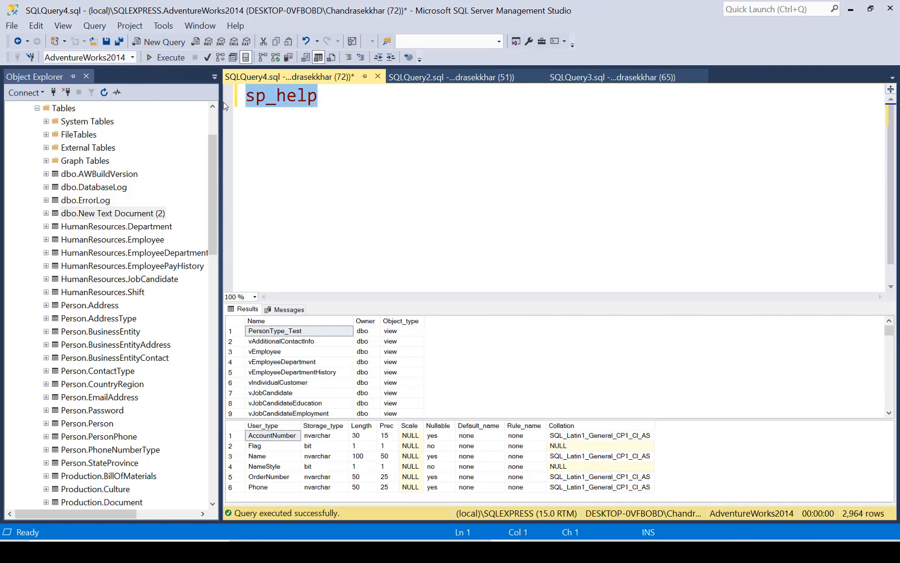
key("Delete")
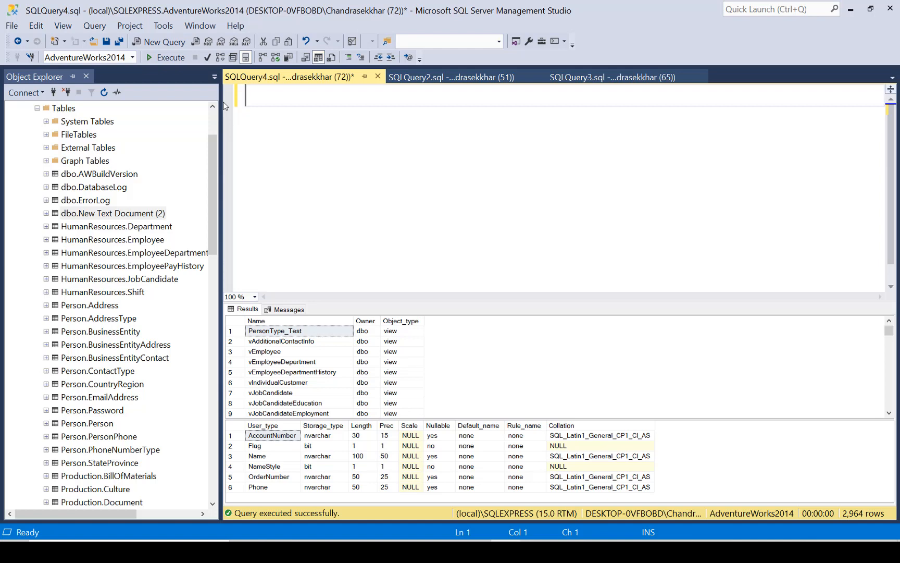
Step: Review which stored procedures are assigned to the keyboard query shortcuts in the environment options, and close the options
left_click(157, 33)
left_click(116, 188)
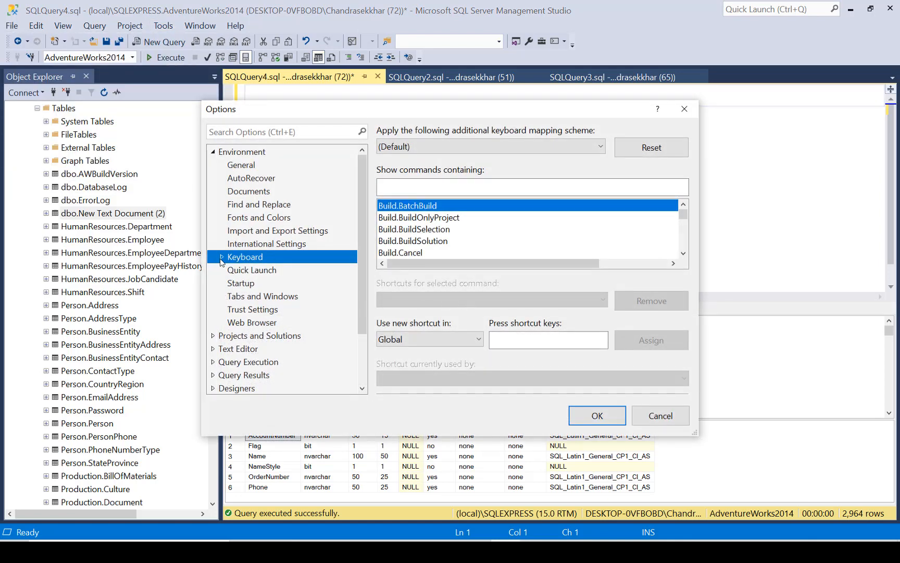
left_click(222, 257)
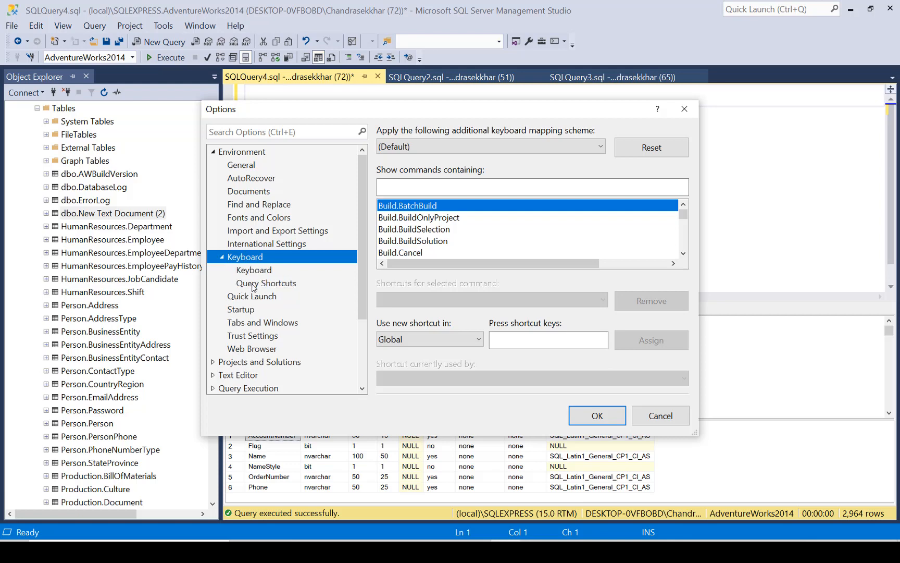
left_click(254, 285)
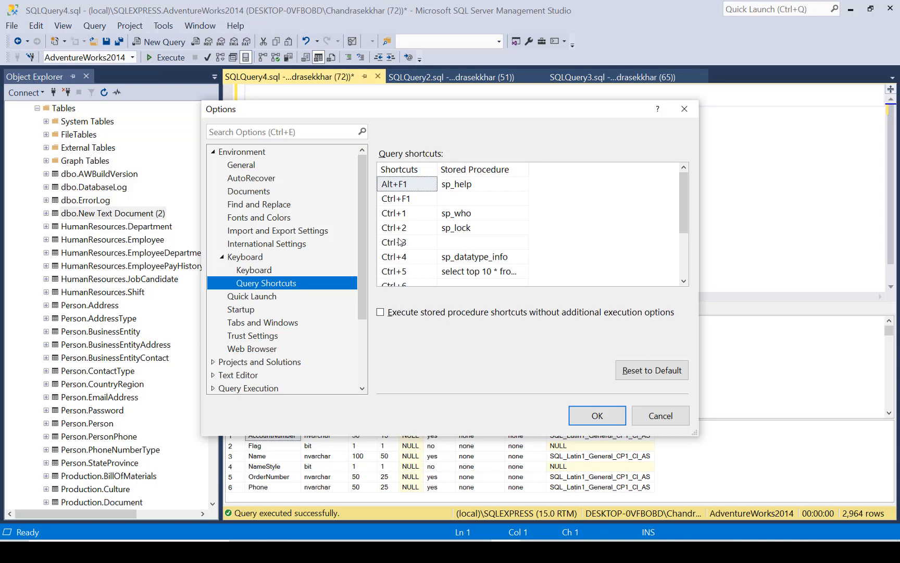
left_click(593, 415)
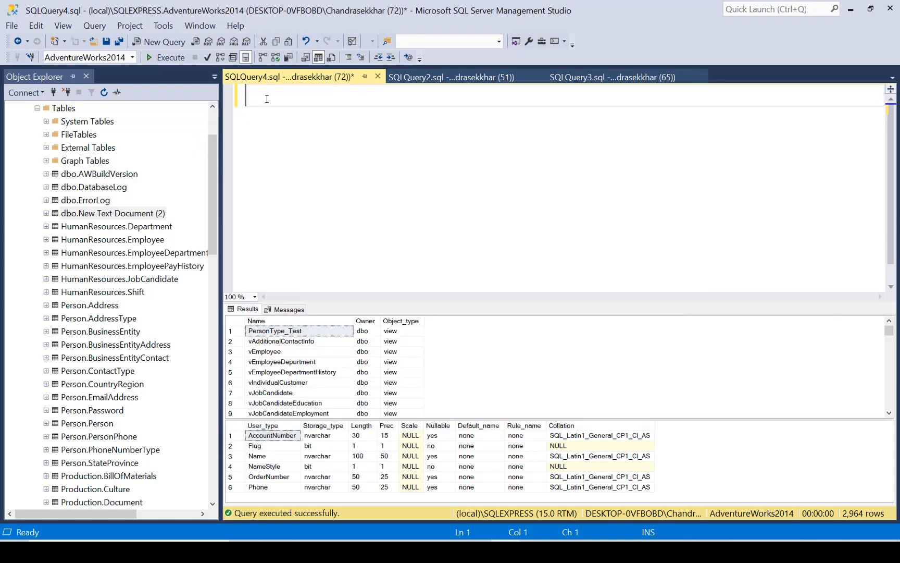
Step: Run sp_who from the empty query through its query shortcut and check its assignment in the options
key("ctrl+1")
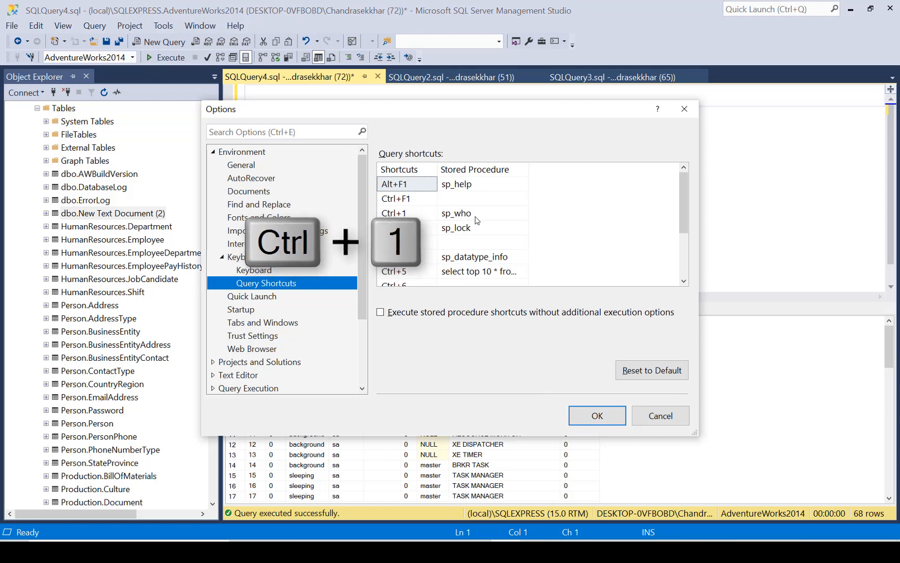
left_click(596, 415)
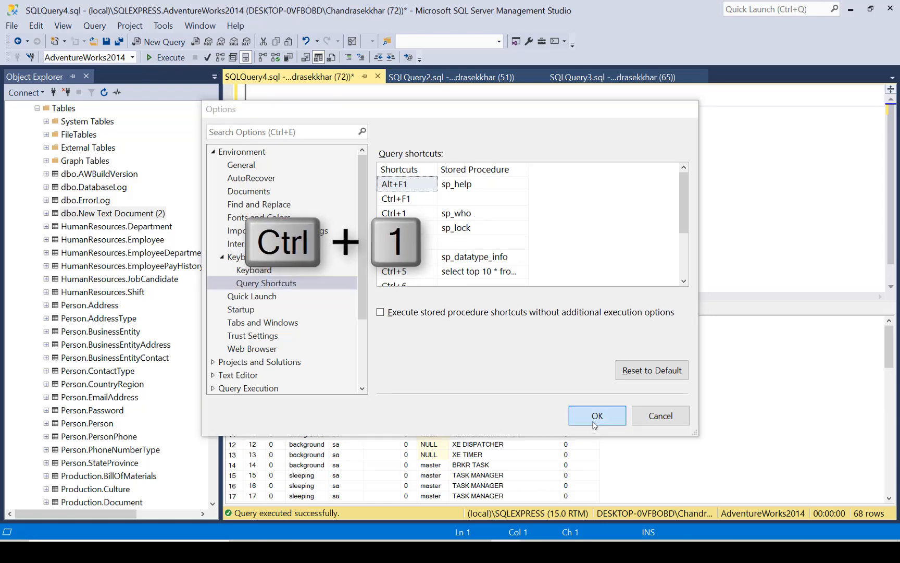
Step: Examine the descriptions of sp_who, sp_lock and sp_help in the SQLQuery2.sql script
left_click(438, 82)
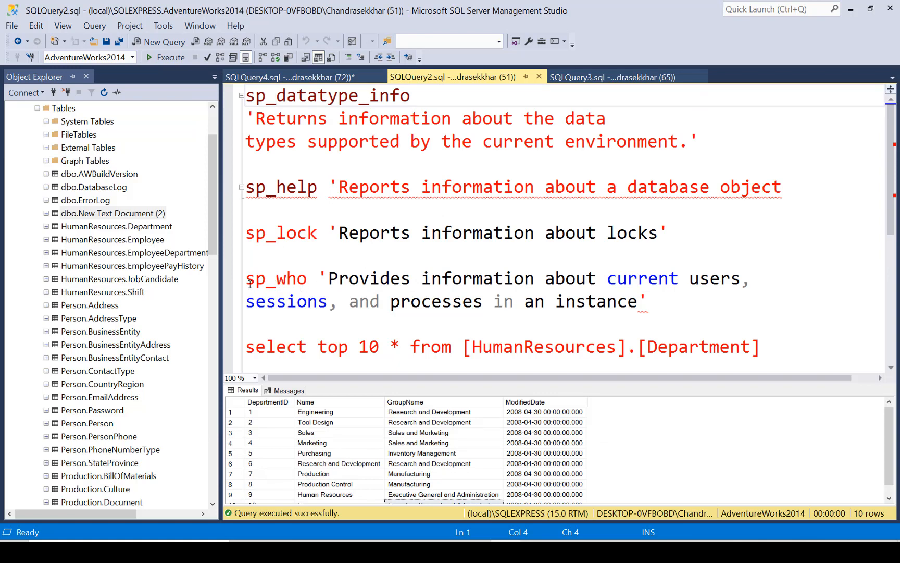
left_click_drag(247, 284, 636, 302)
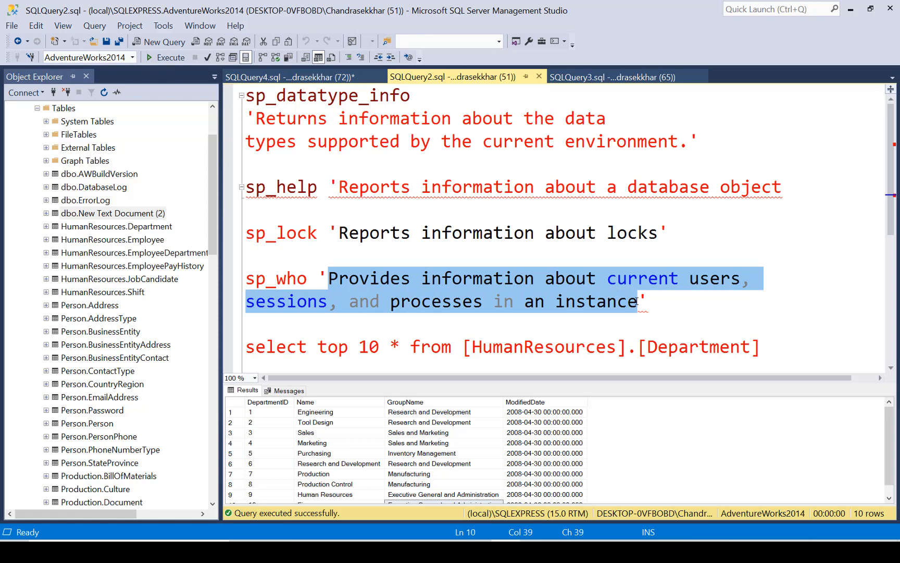
left_click_drag(339, 233, 658, 233)
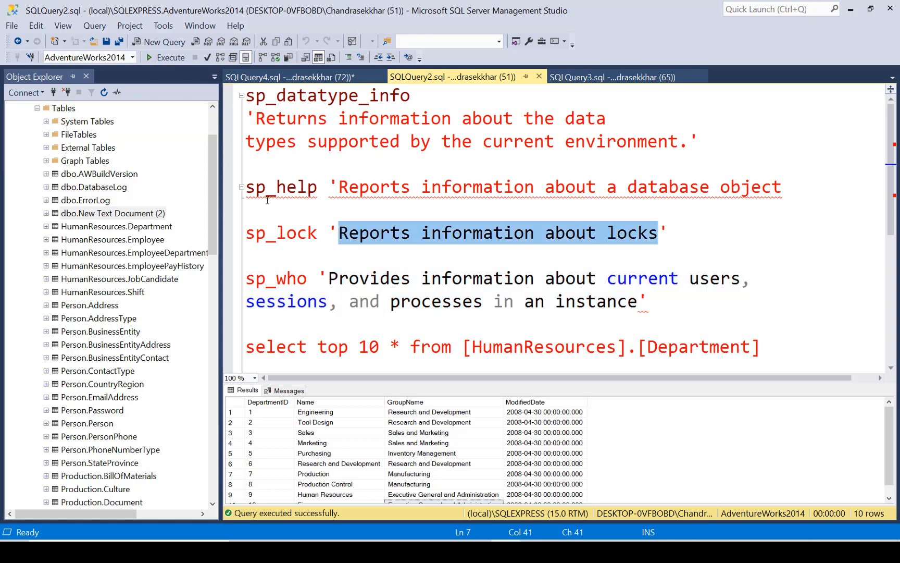
mouse_move(367, 190)
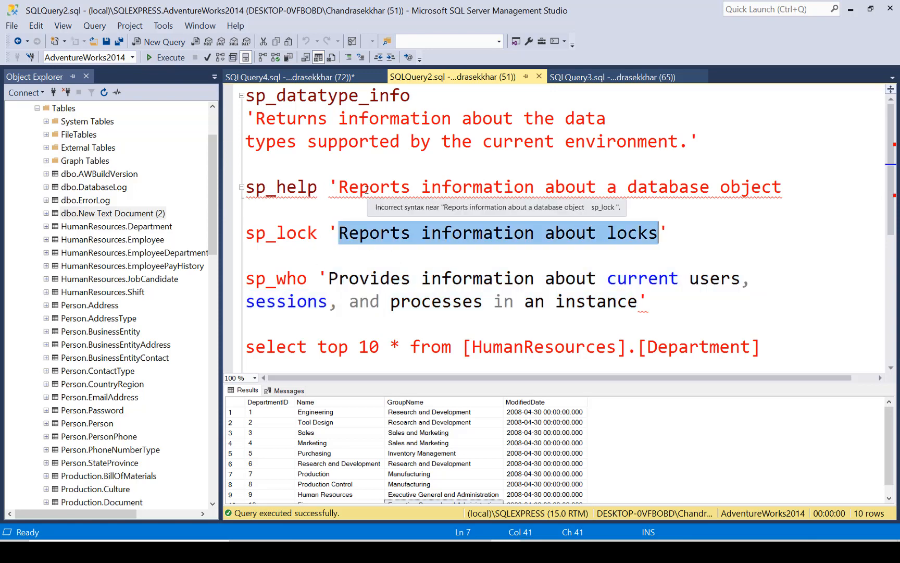
left_click_drag(367, 190, 771, 192)
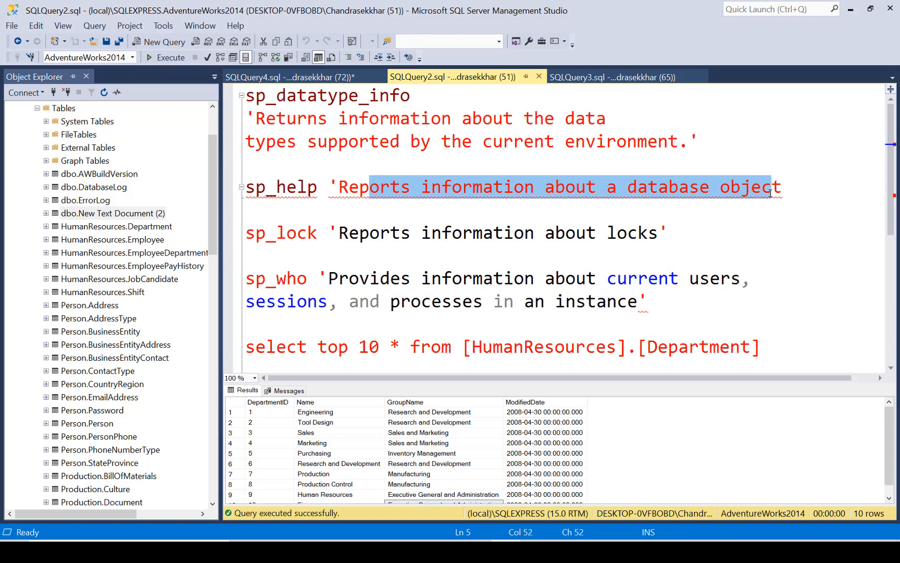
scroll(336, 237, "down", 1)
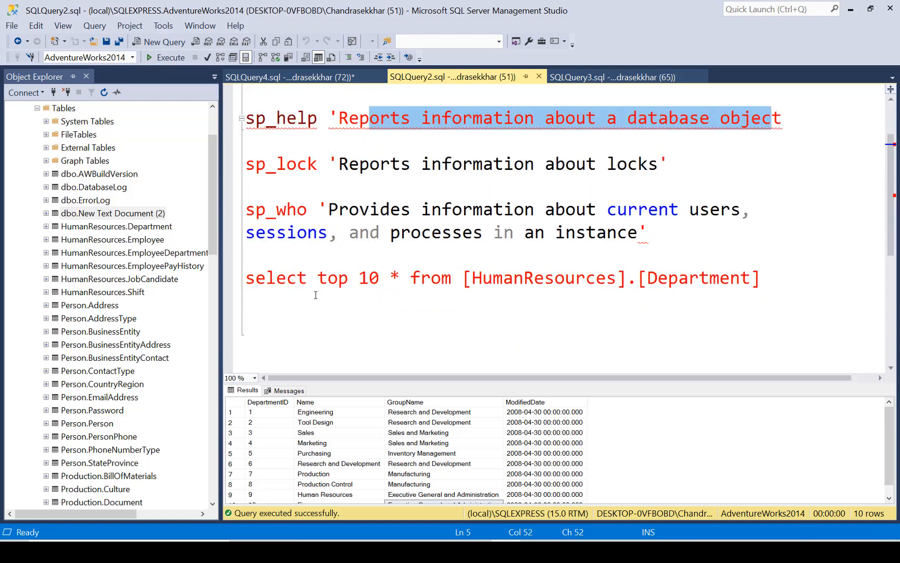
left_click(305, 210)
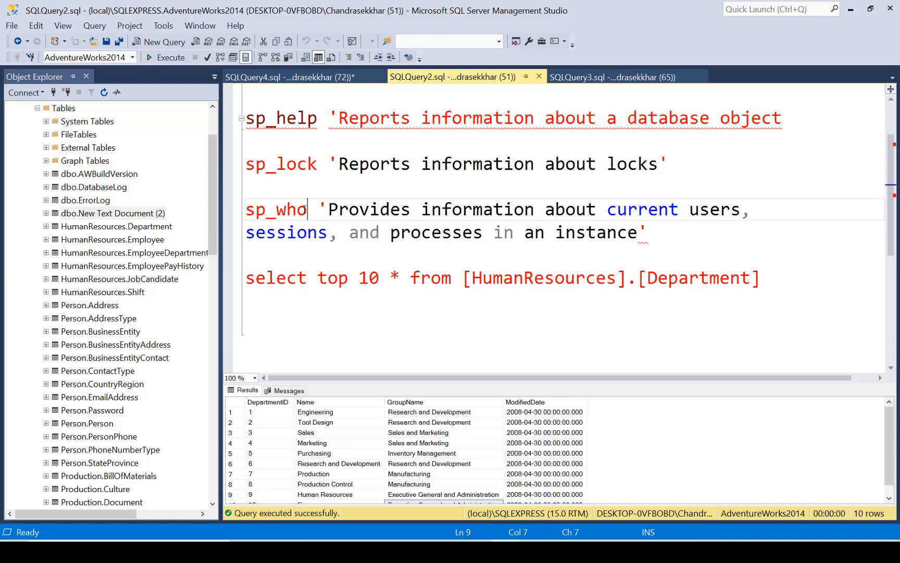
left_click_drag(305, 210, 254, 209)
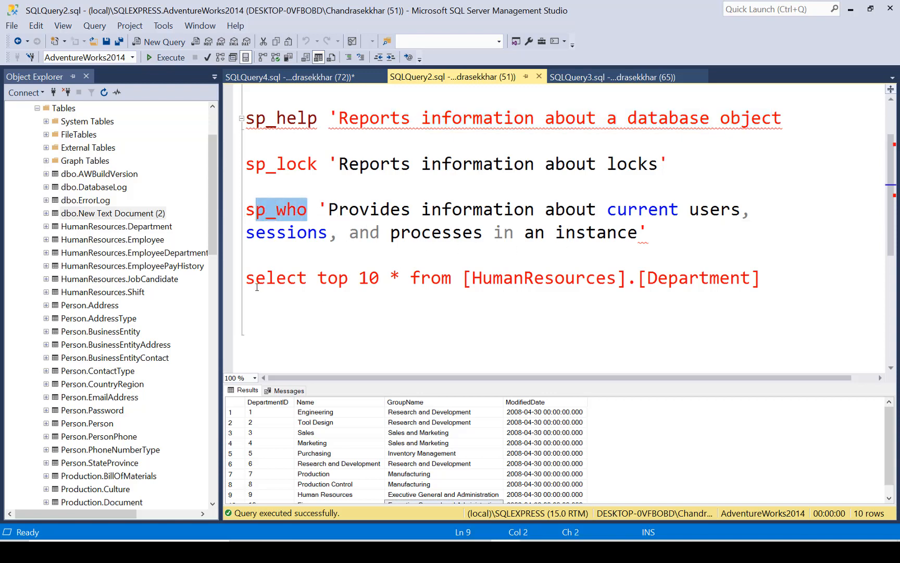
Step: Change the row limit in the [HumanResources].[Department] select statement to top 50
left_click_drag(249, 280, 762, 279)
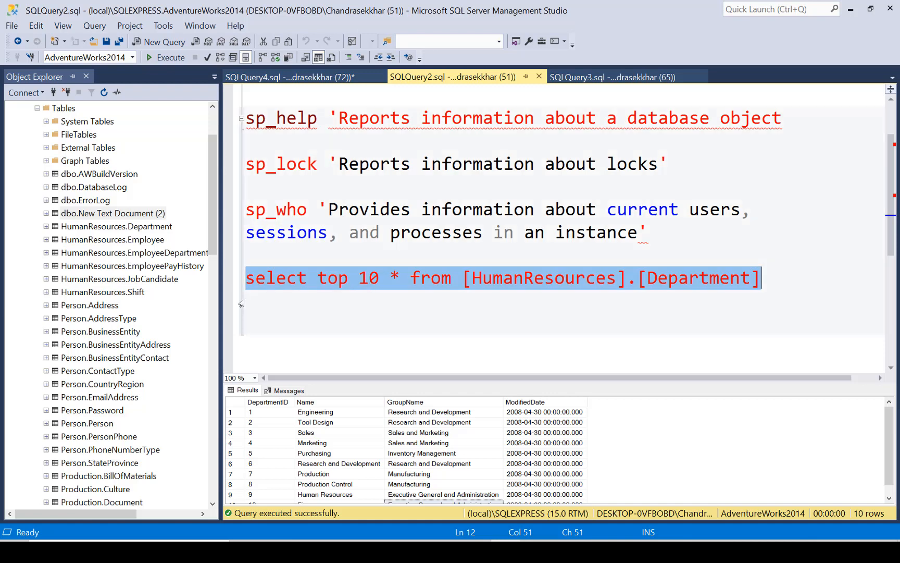
left_click(371, 281)
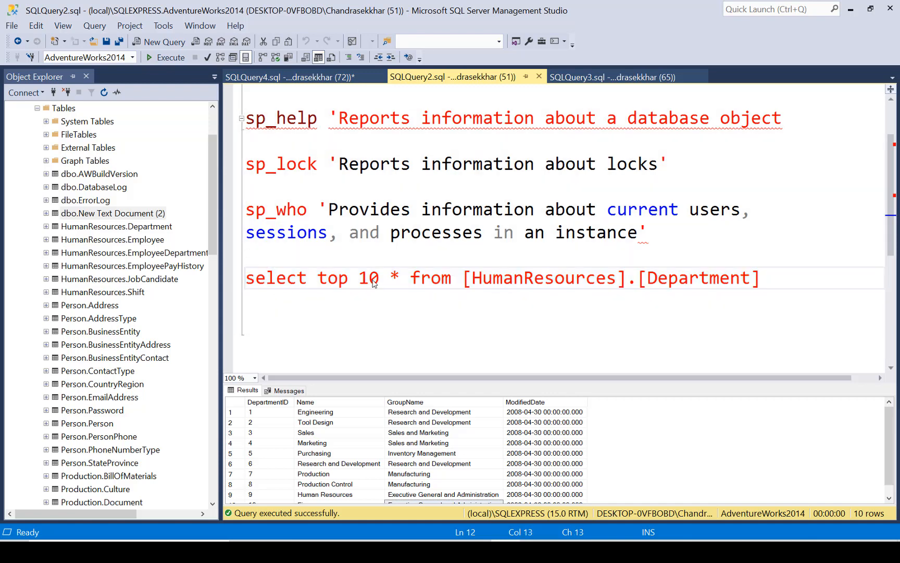
key("BackSpace")
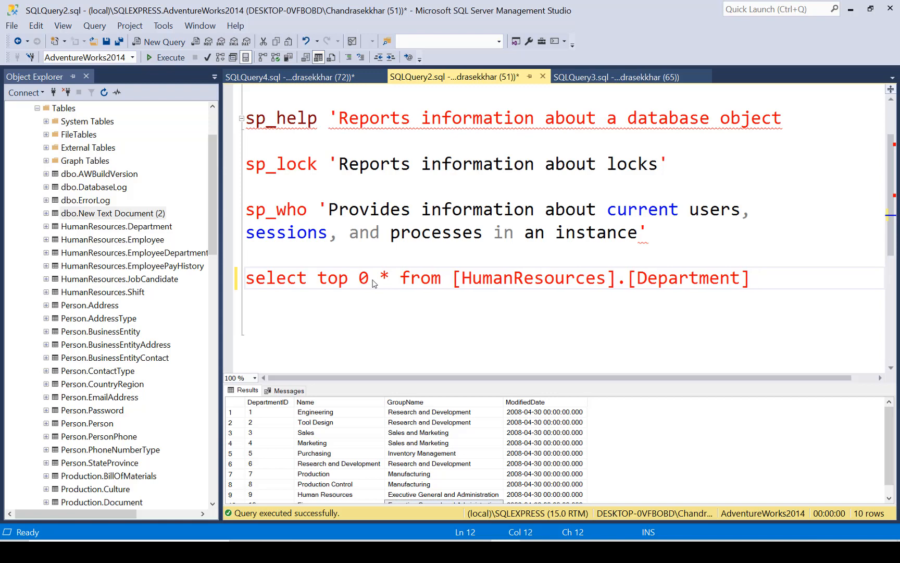
type("5")
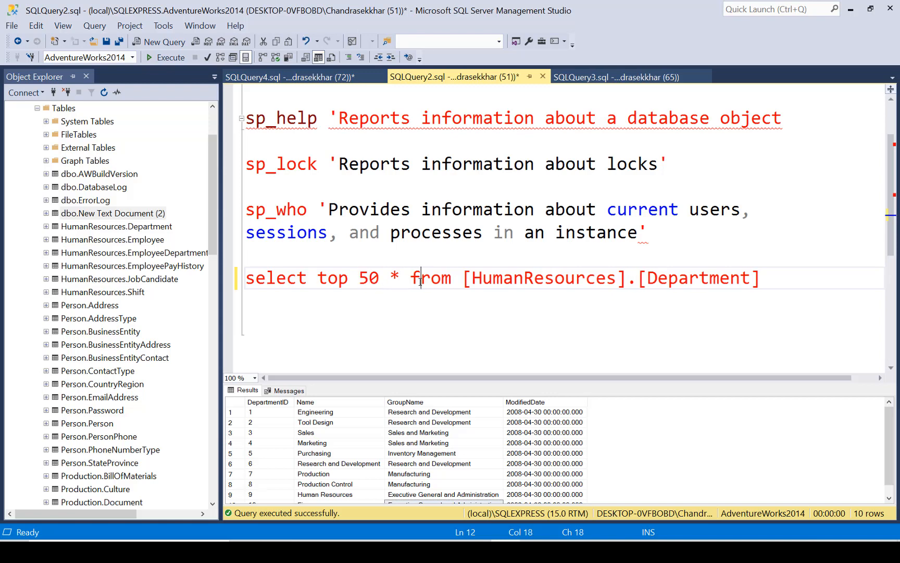
Step: Copy the whole select top 50 statement for [HumanResources].[Department]
left_click(782, 283)
left_click_drag(782, 283, 240, 280)
key("ctrl+c")
right_click(254, 282)
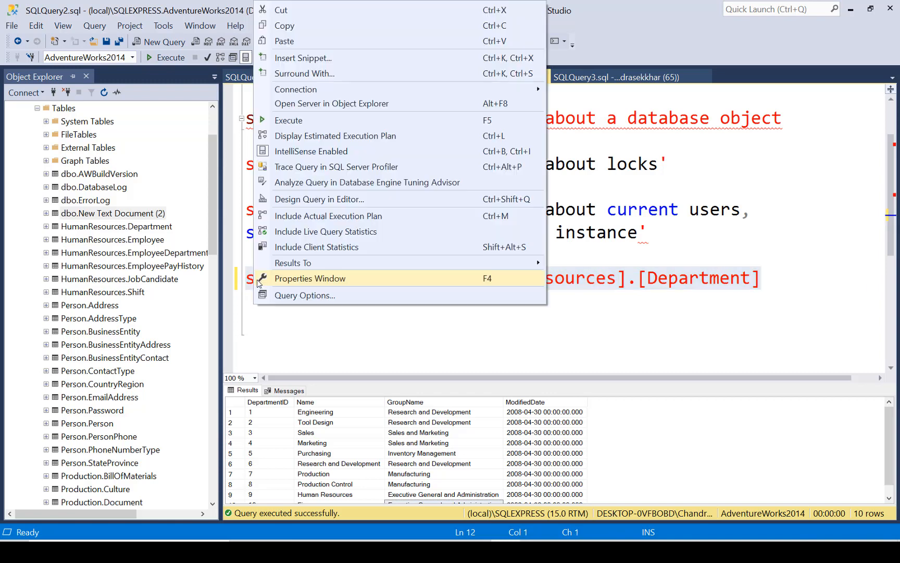
left_click(285, 26)
left_click(339, 301)
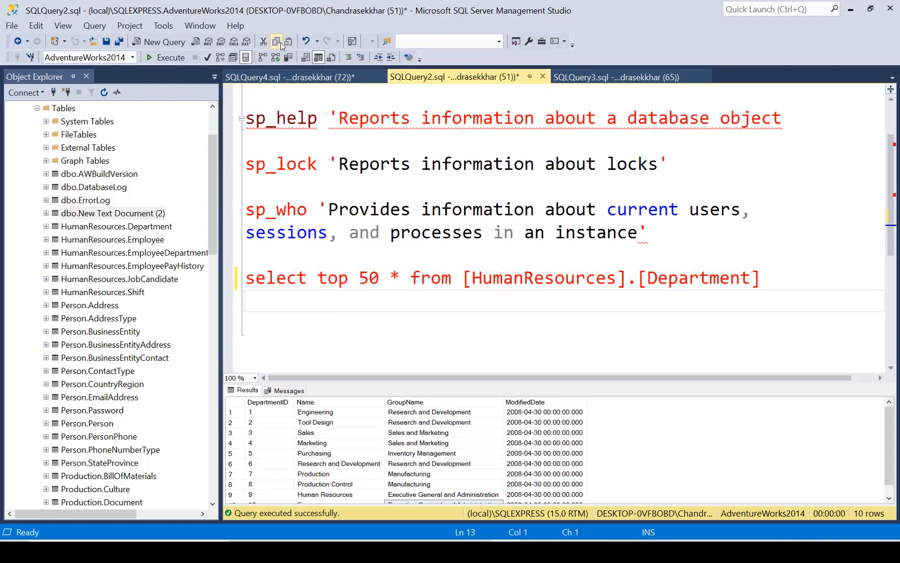
Step: Assign the copied select top 50 statement to the Ctrl+6 query shortcut and save the options
left_click(154, 29)
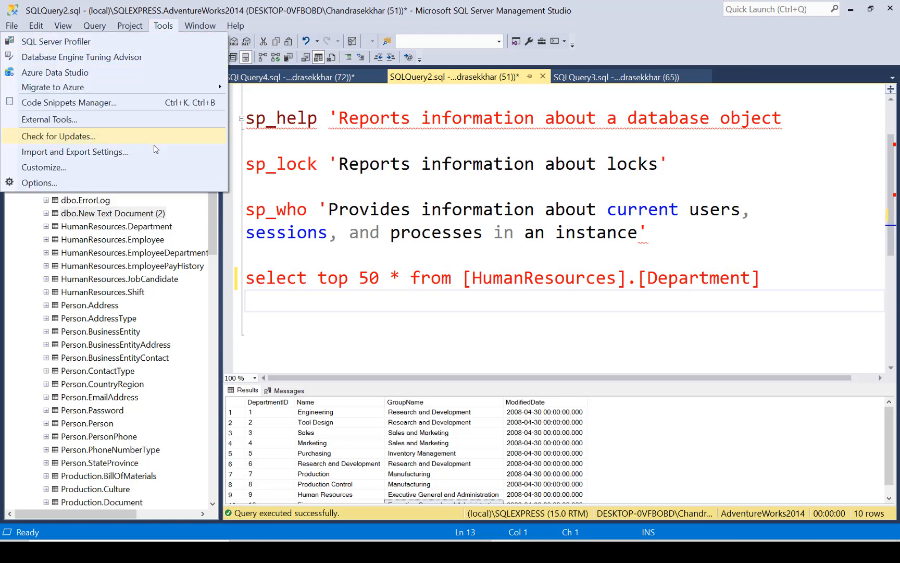
left_click(115, 181)
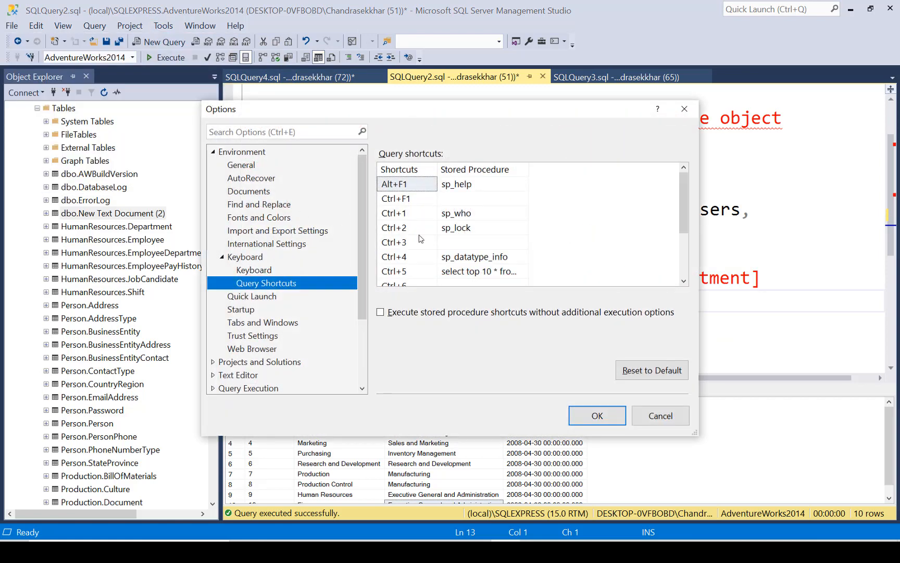
scroll(457, 276, "down", 1)
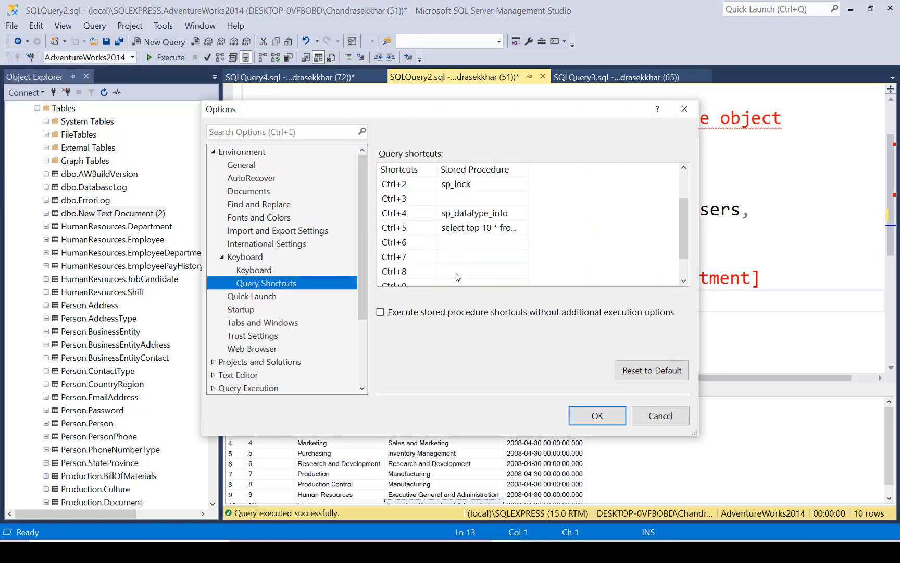
left_click(454, 240)
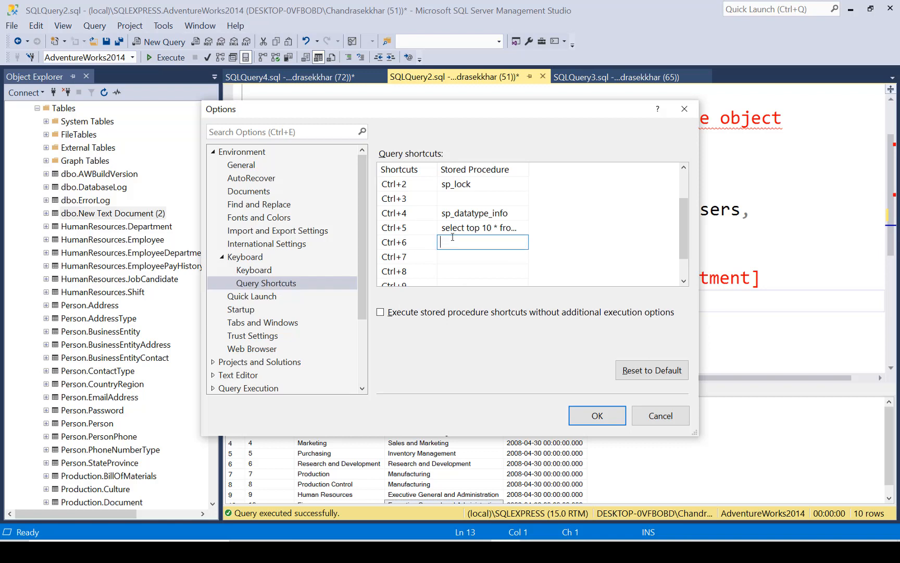
key("ctrl+v")
left_click(597, 418)
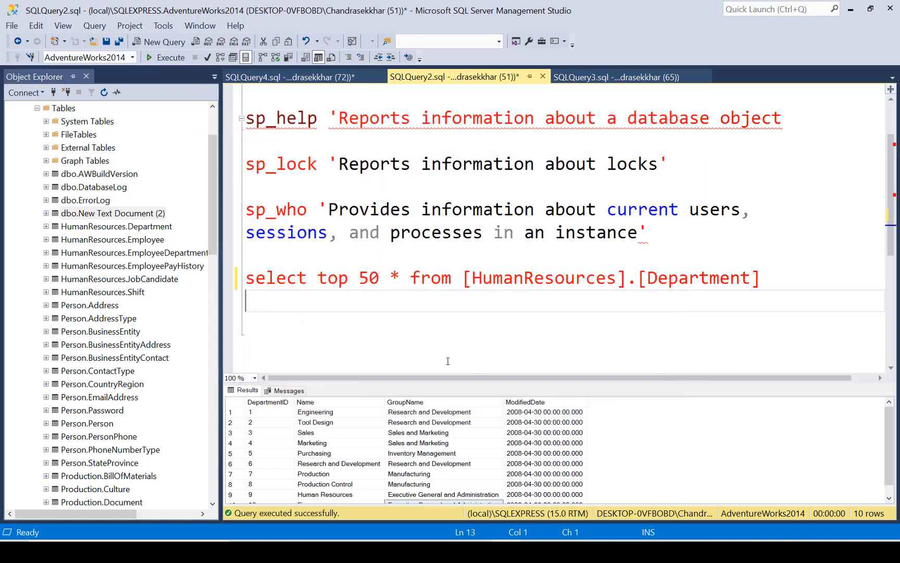
Step: Check the messages and results of the last query, returning to the empty line below the select statement
left_click(354, 328)
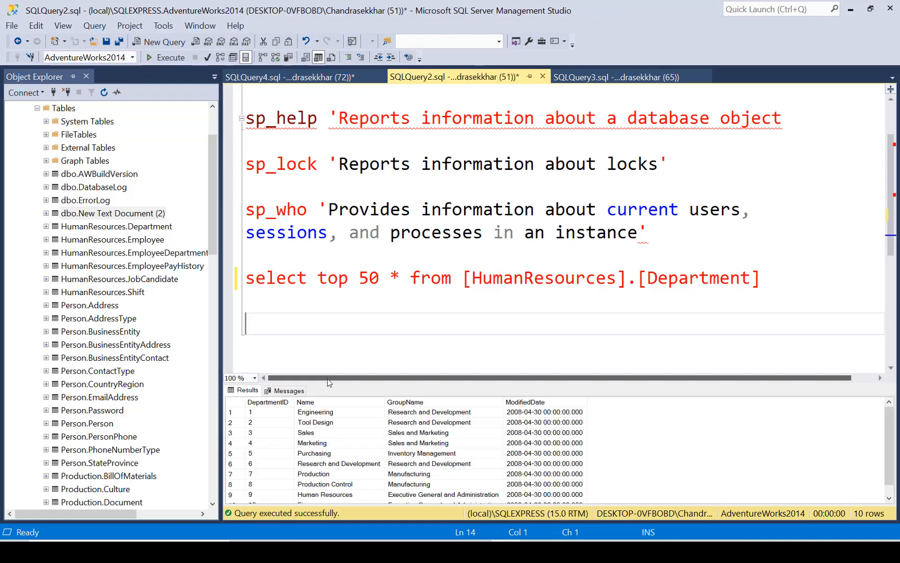
left_click(289, 391)
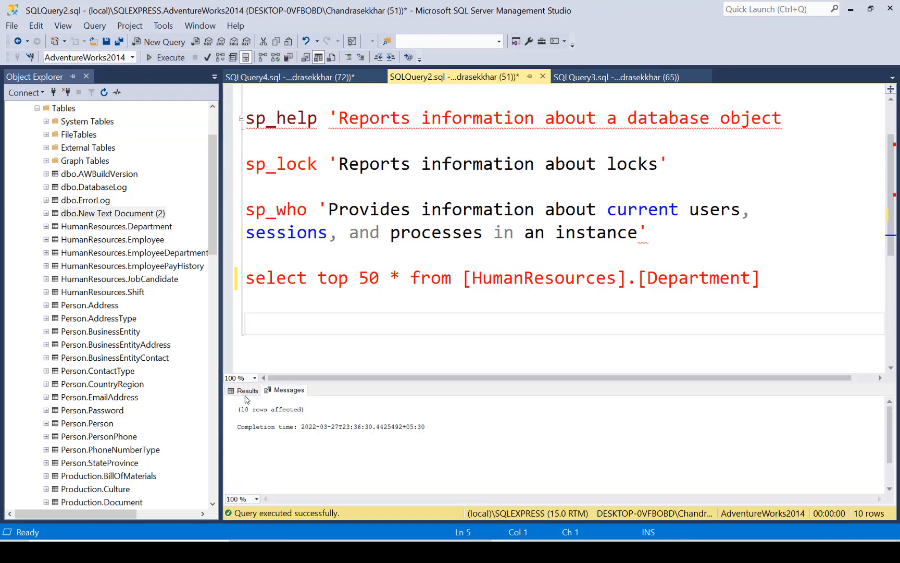
left_click(254, 390)
left_click(292, 322)
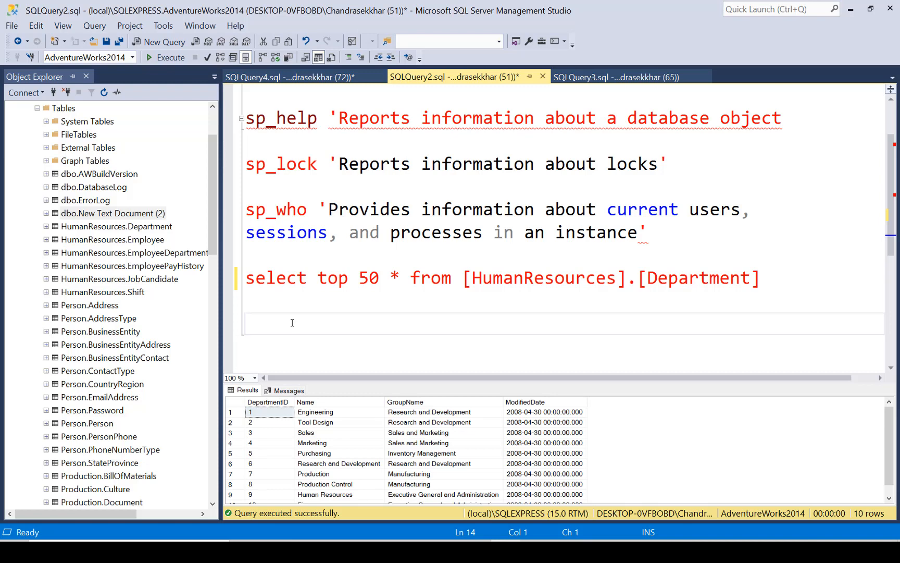
Step: Compare the Messages and Results output of the executed Department query, finishing in the empty area below the select statement
left_click(290, 391)
left_click(254, 394)
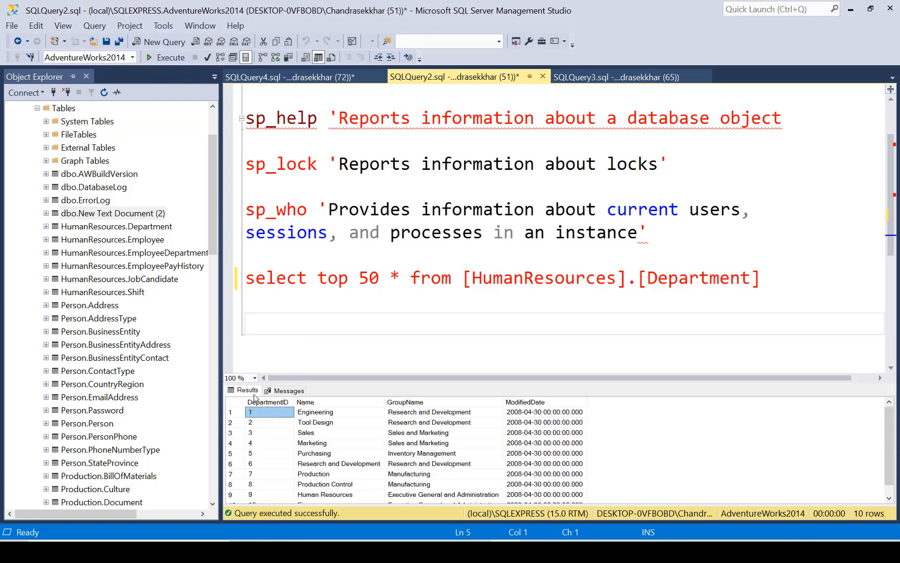
left_click(297, 390)
left_click(254, 394)
left_click(324, 322)
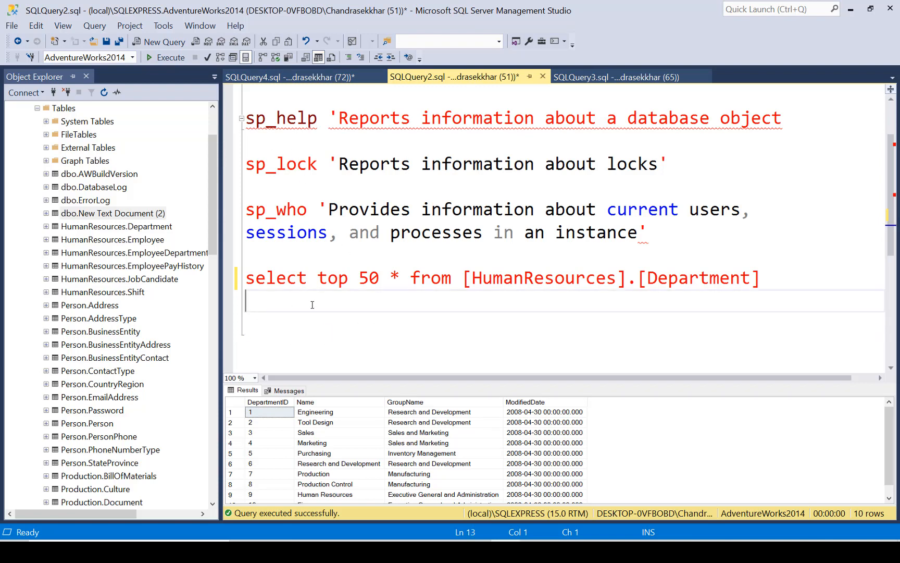
Step: Restart SQL Server Management Studio, accepting the save of the changed queries, and reconnect to the server
left_click(889, 13)
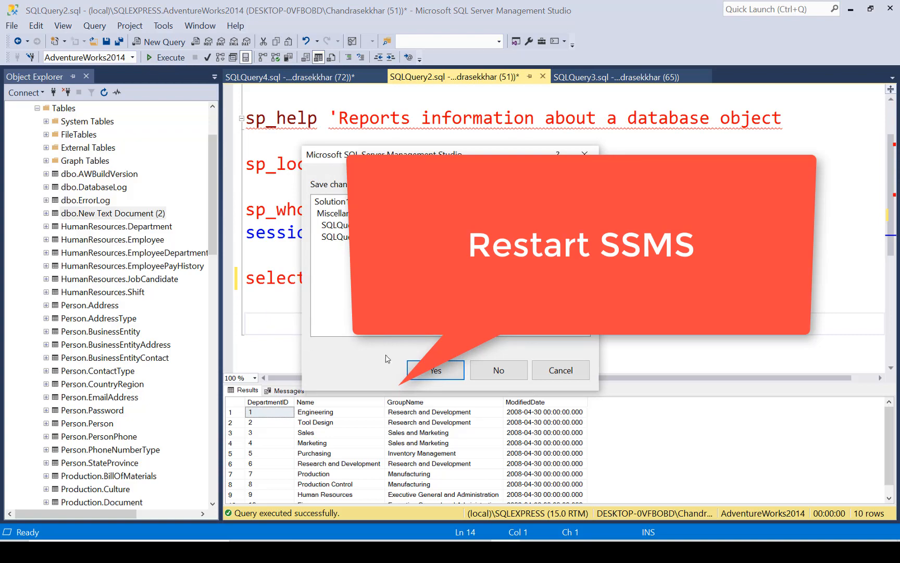
left_click(414, 368)
key("super")
type("ssms")
key("Return")
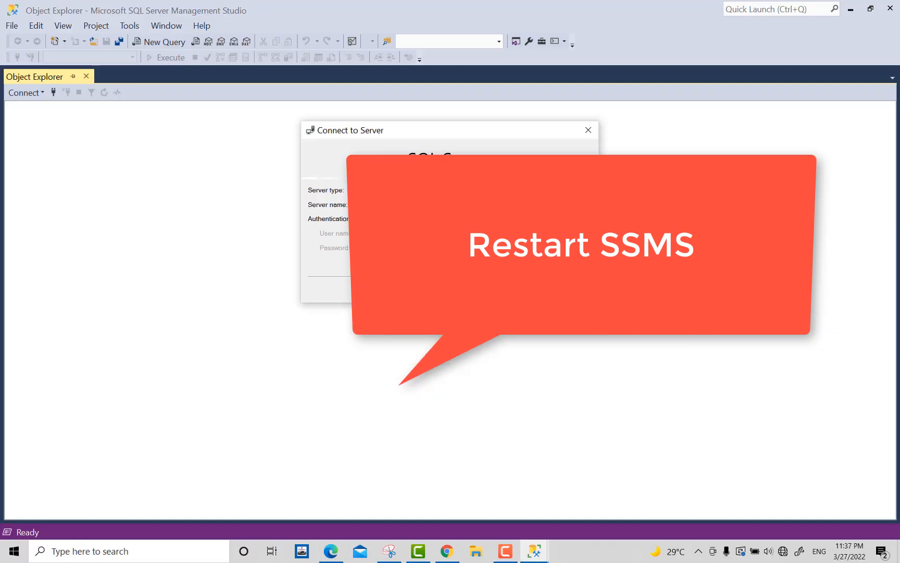
key("Return")
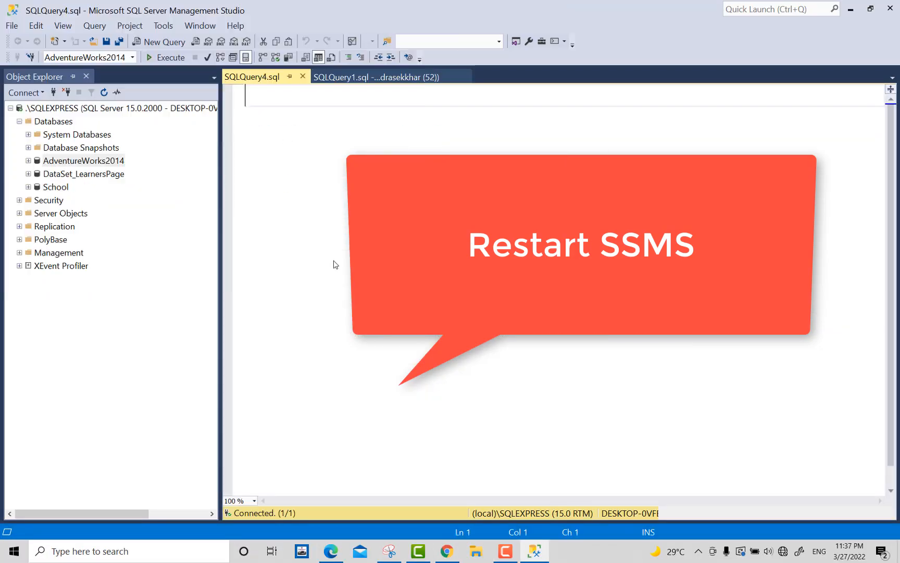
Step: Expand the Tables folder of AdventureWorks2014 and run the Ctrl+6 query shortcut in the empty SQLQuery2 query
left_click(64, 187)
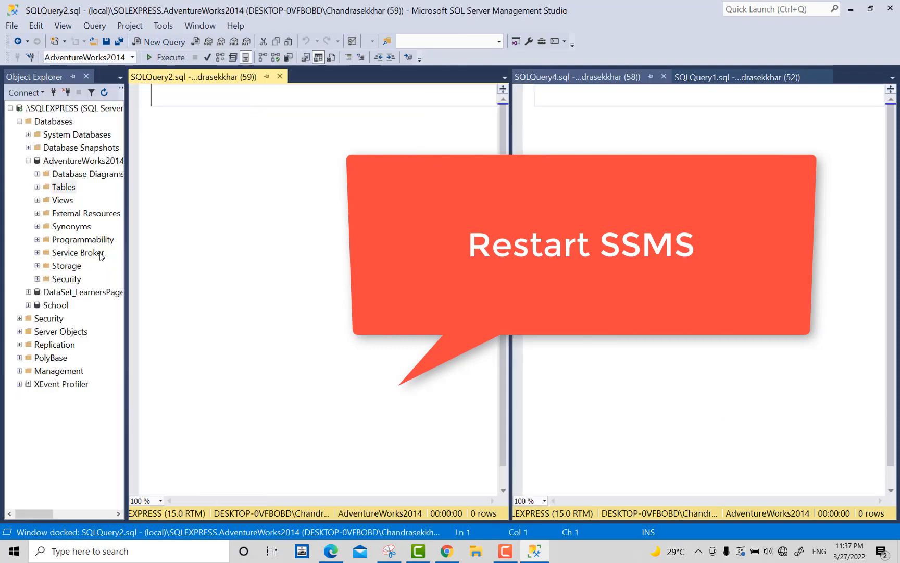
double_click(64, 187)
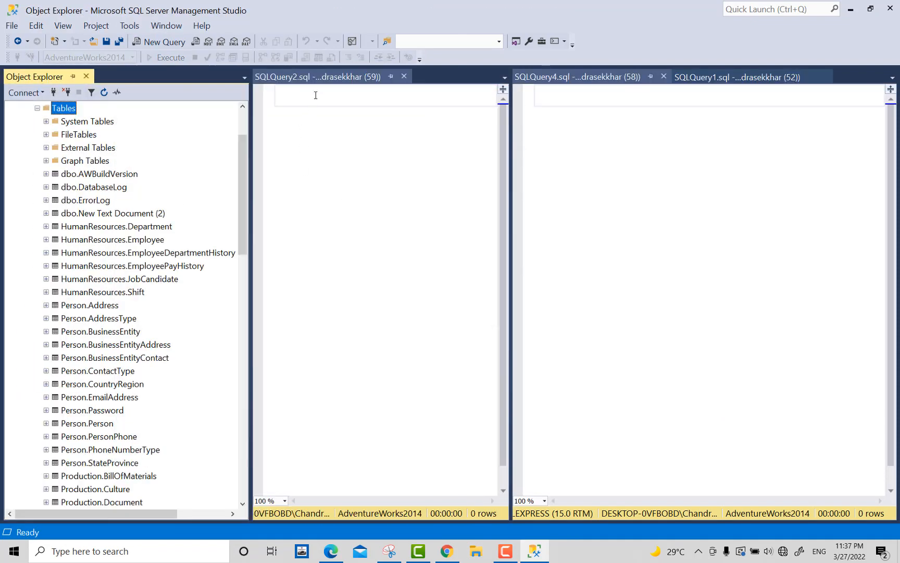
left_click(315, 95)
left_click(315, 95)
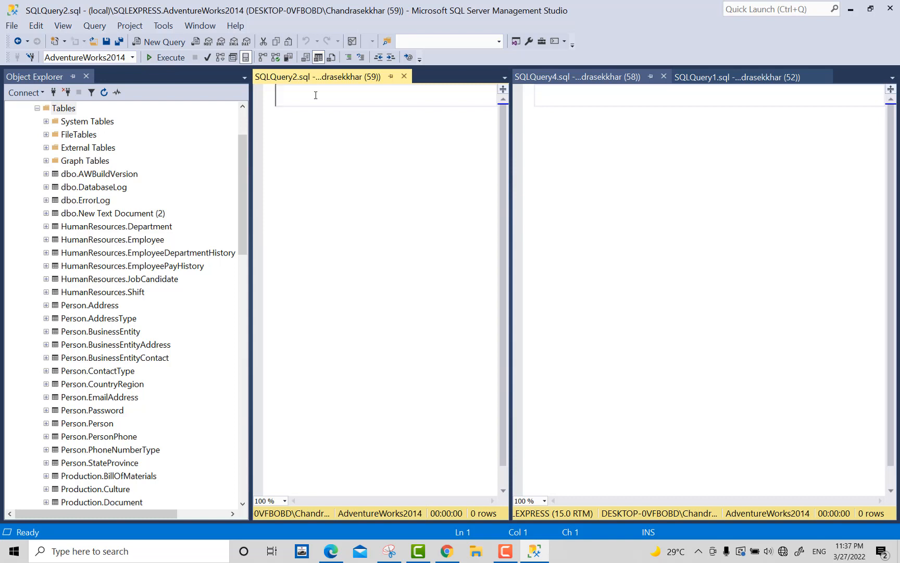
key("ctrl+6")
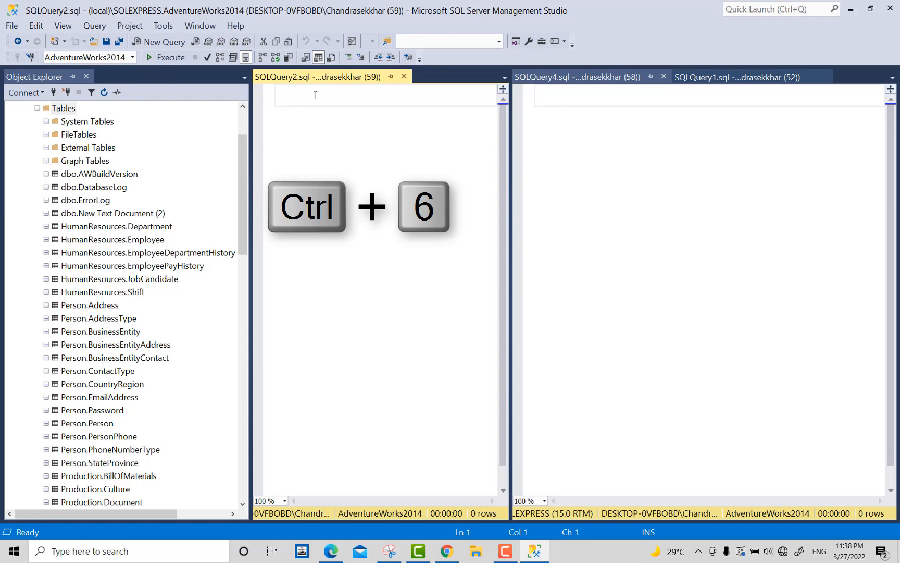
key("ctrl+6")
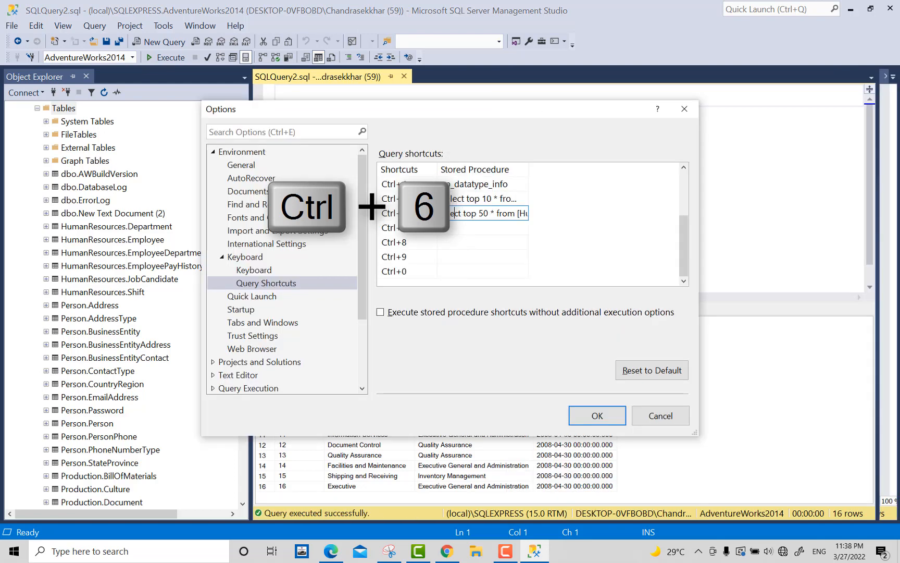
Step: Review the select top 50 statement assigned to Ctrl+6 in the query shortcuts options and the executed query's messages and results
left_click_drag(441, 214, 509, 214)
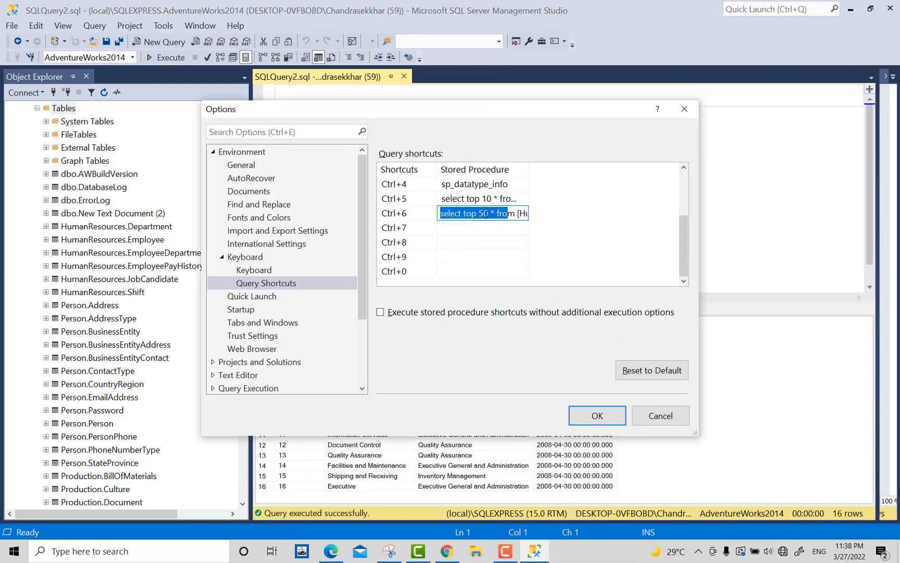
left_click(488, 215)
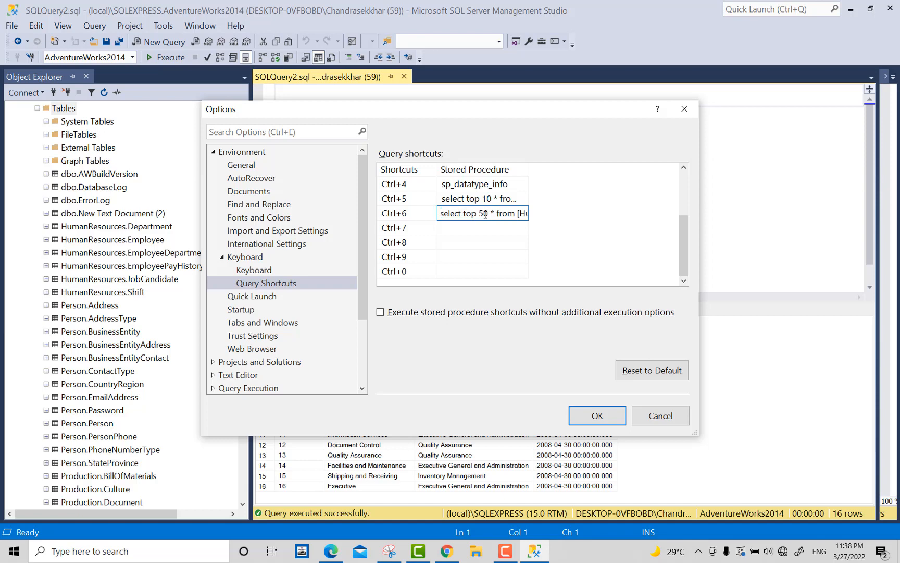
left_click_drag(485, 214, 441, 214)
left_click(594, 422)
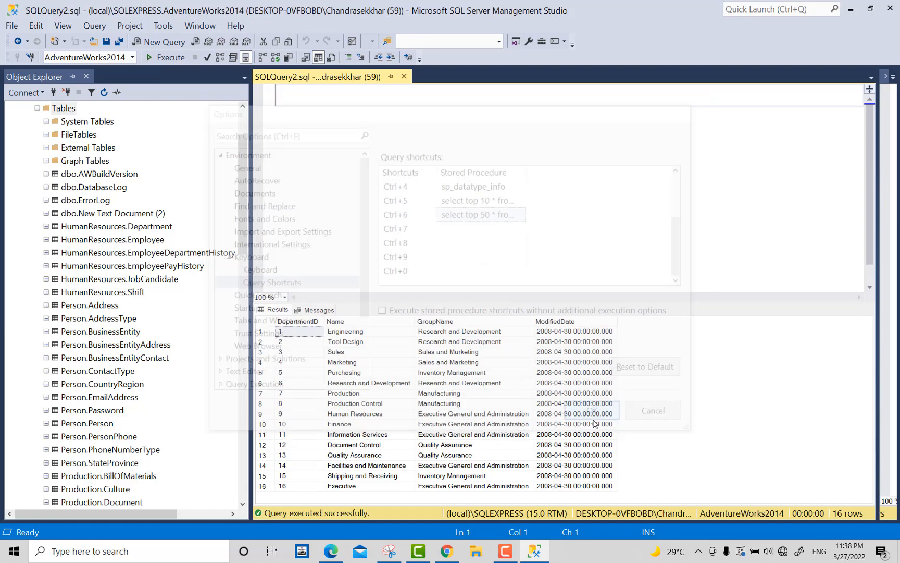
left_click(318, 310)
left_click(274, 309)
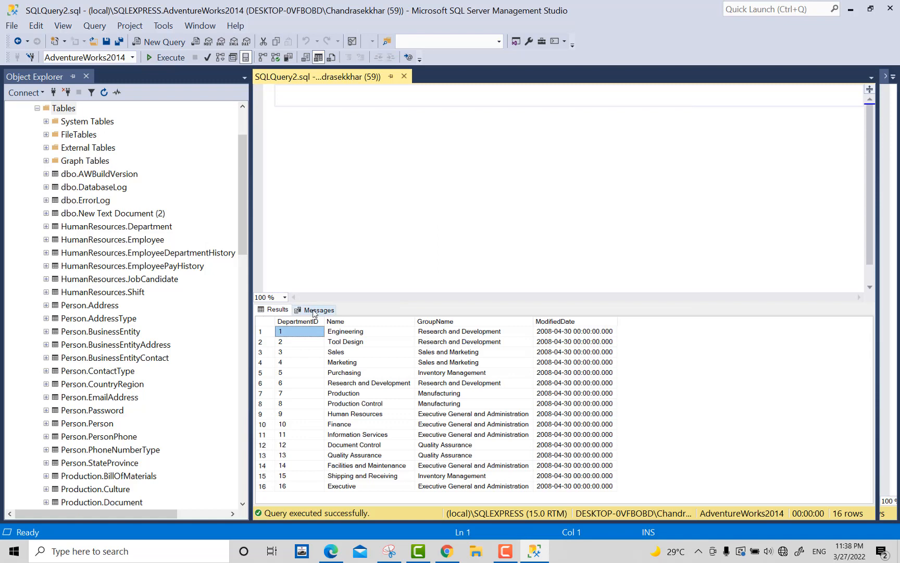
Step: Run the Ctrl+5 query shortcut, which holds the select top 10 statement, in the empty SQLQuery2 query
key("ctrl+5")
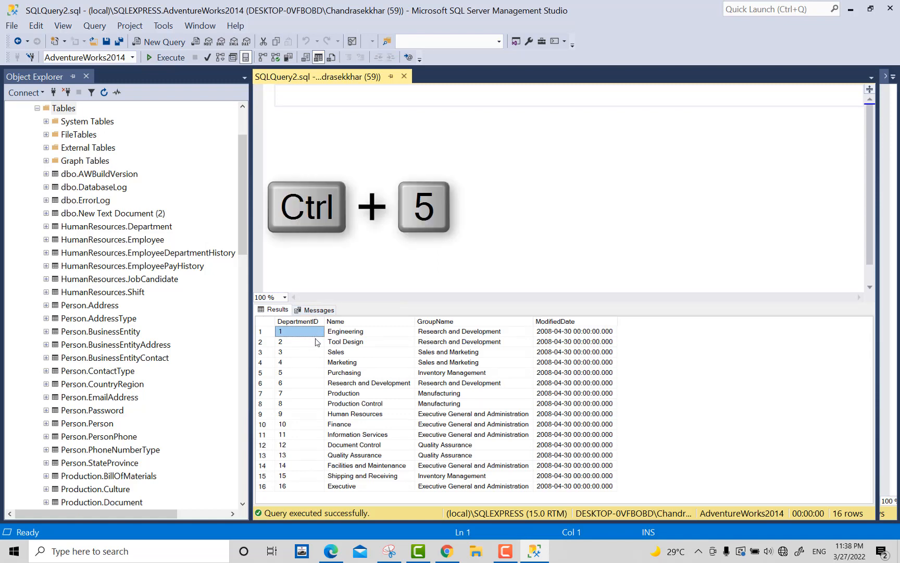
left_click(304, 98)
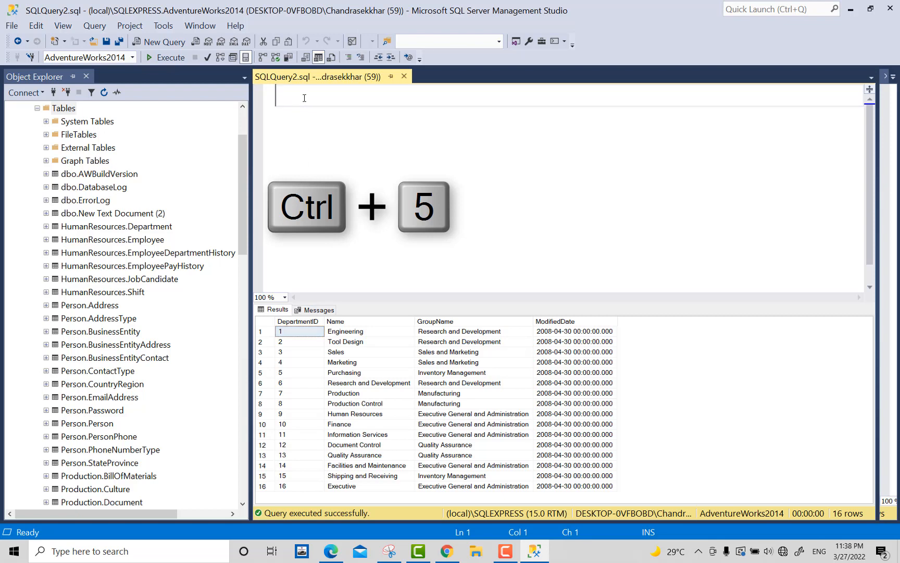
key("ctrl+5")
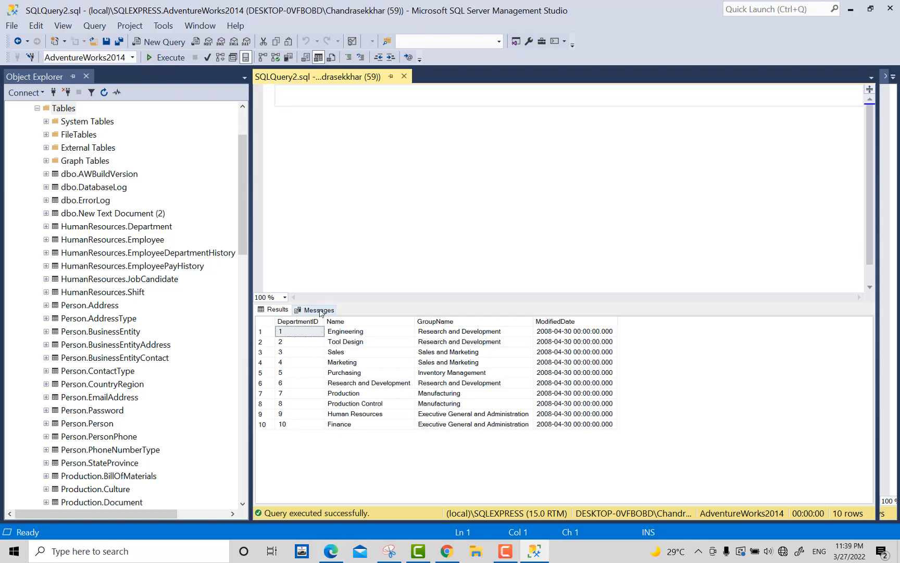
left_click(506, 551)
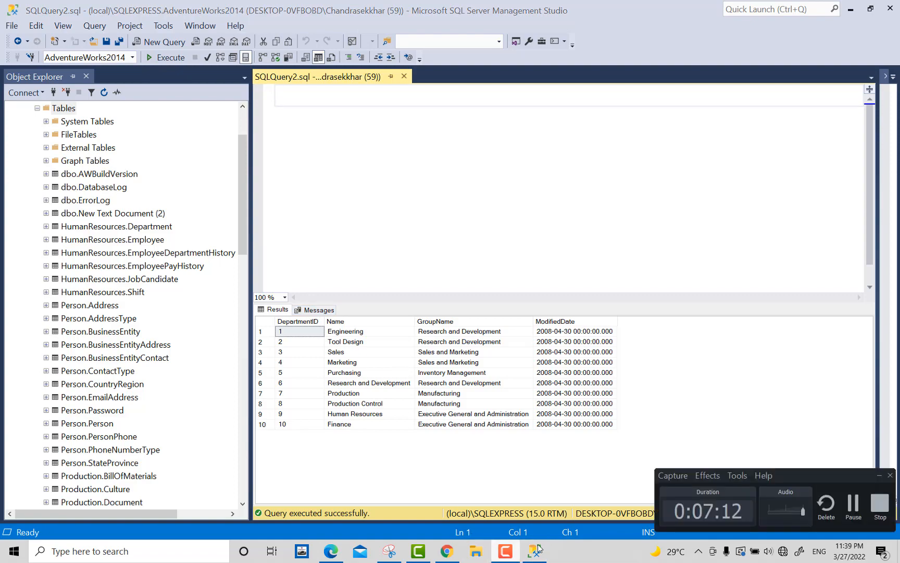